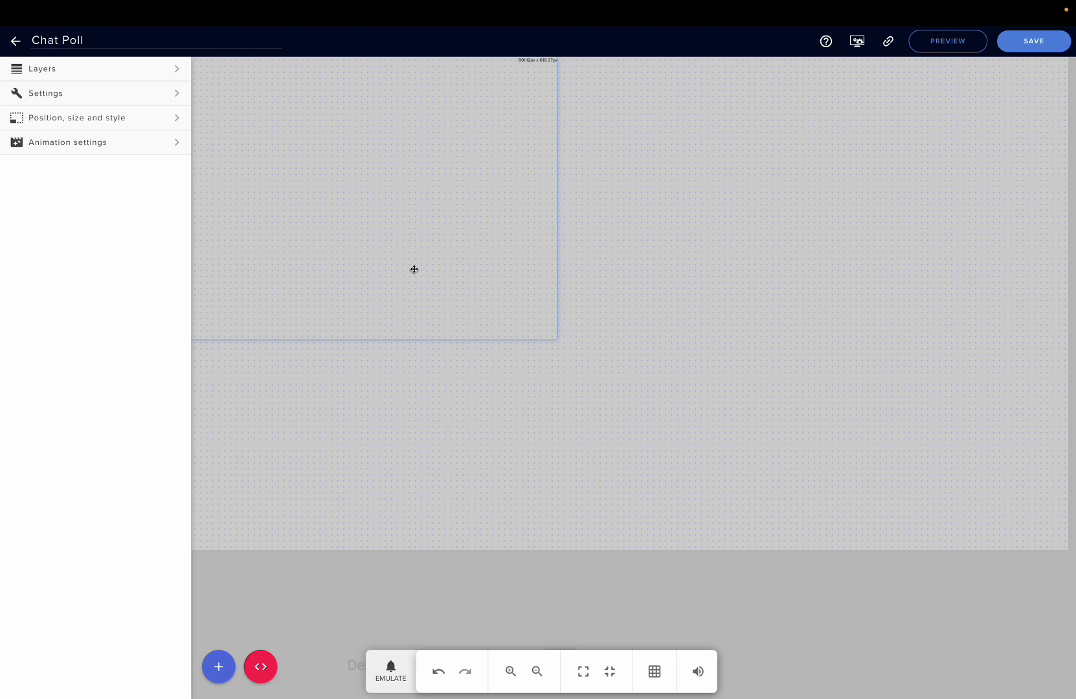
- Switch to the streaming app and start a chat poll with the command "!startpoll Should I play another match?"
{"action": "key", "text": "ctrl+Left"}
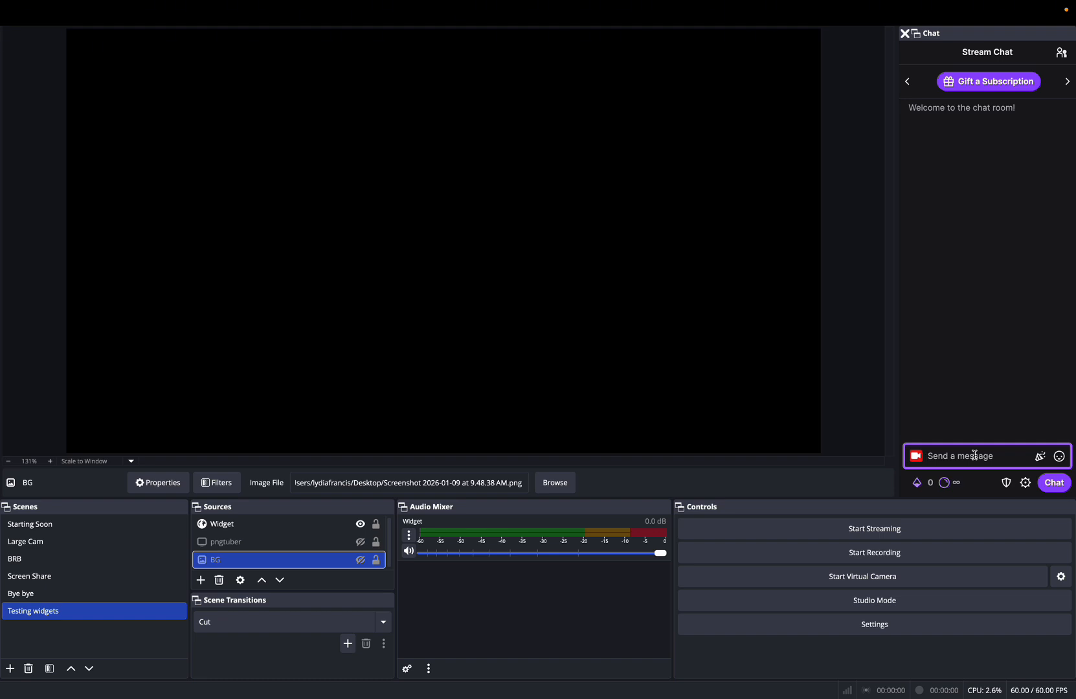
{"action": "type", "text": "!startpoll Should I play another matc"}
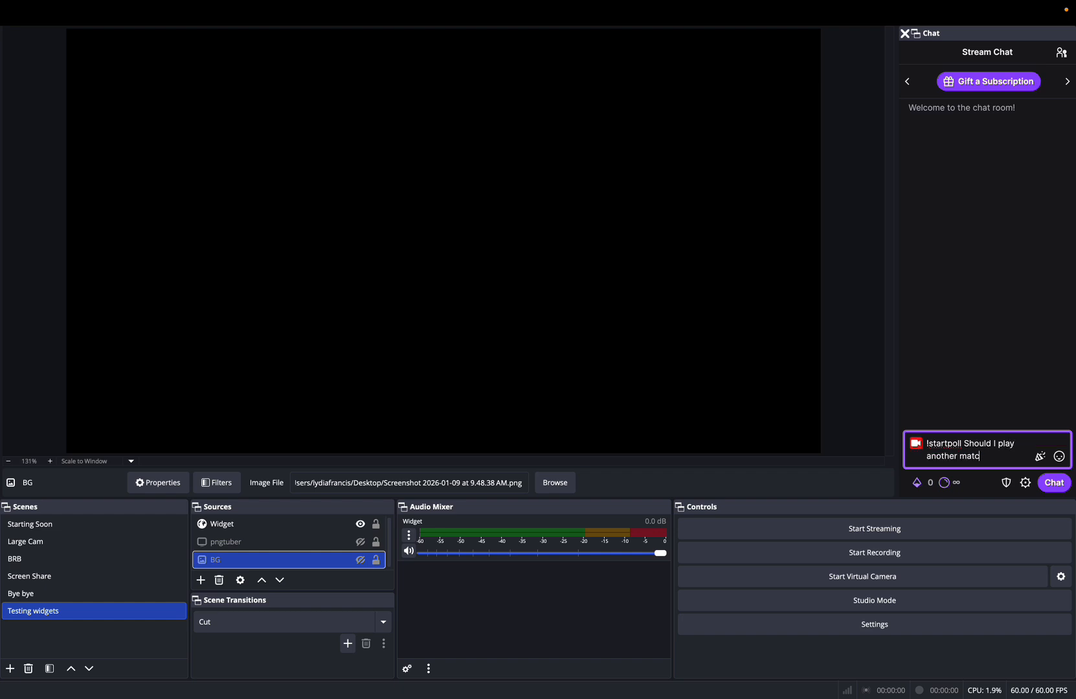
{"action": "type", "text": "h?"}
{"action": "key", "text": "Return"}
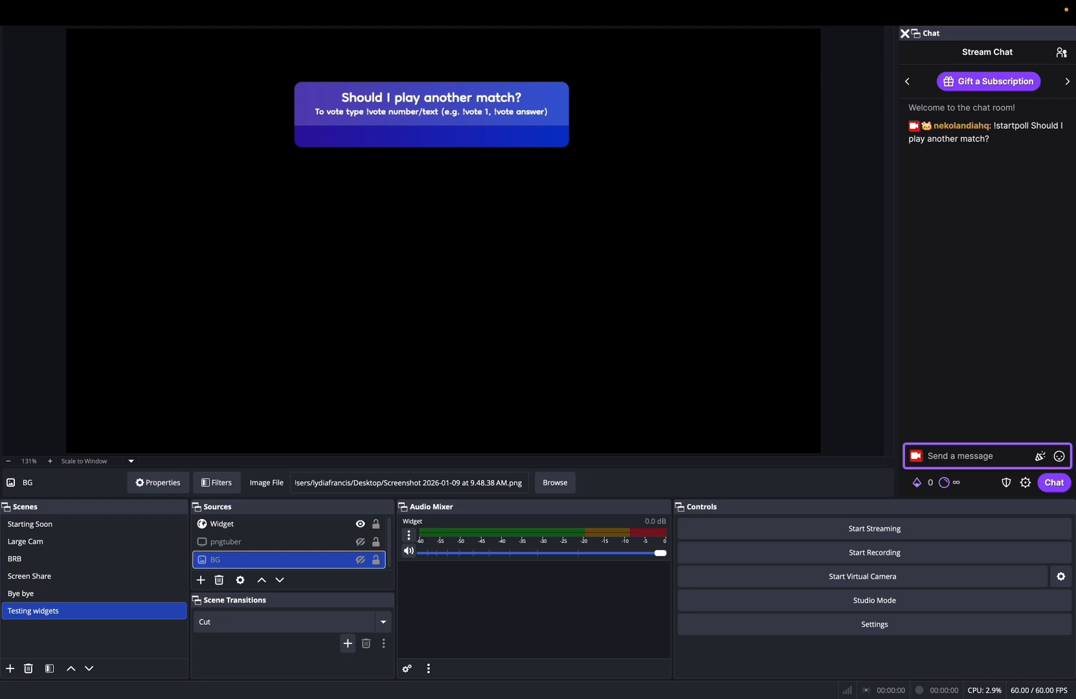
- Add "yes" and "no" as poll options by sending "!add yes" and "!add no" in the stream chat
{"action": "type", "text": "!add yes"}
{"action": "key", "text": "Return"}
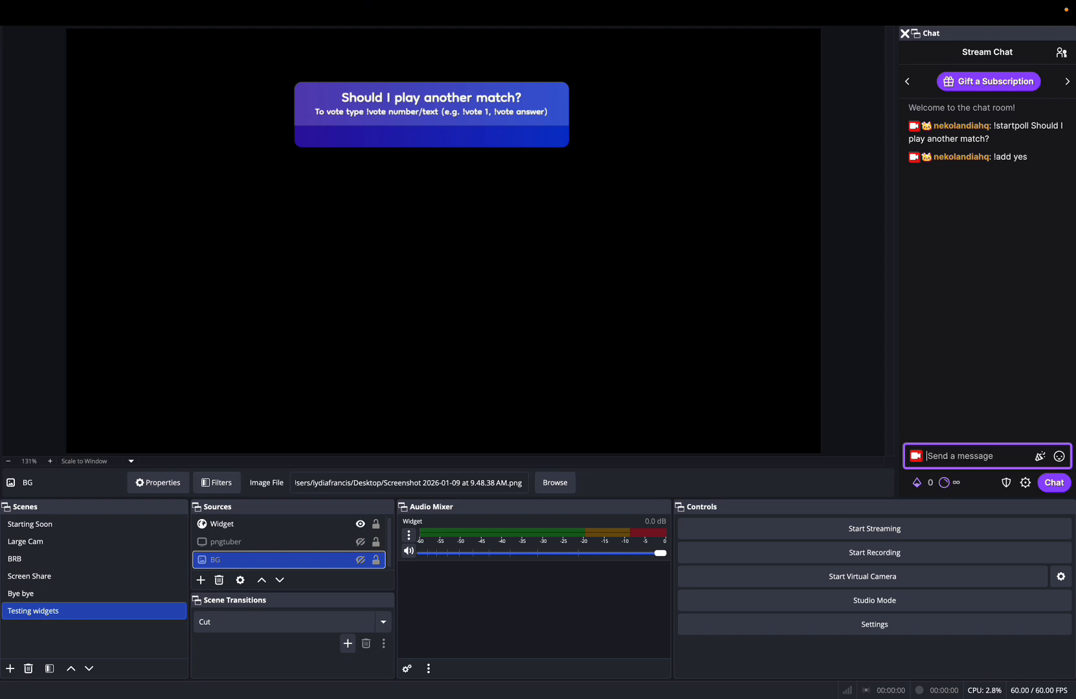
{"action": "type", "text": "!add no"}
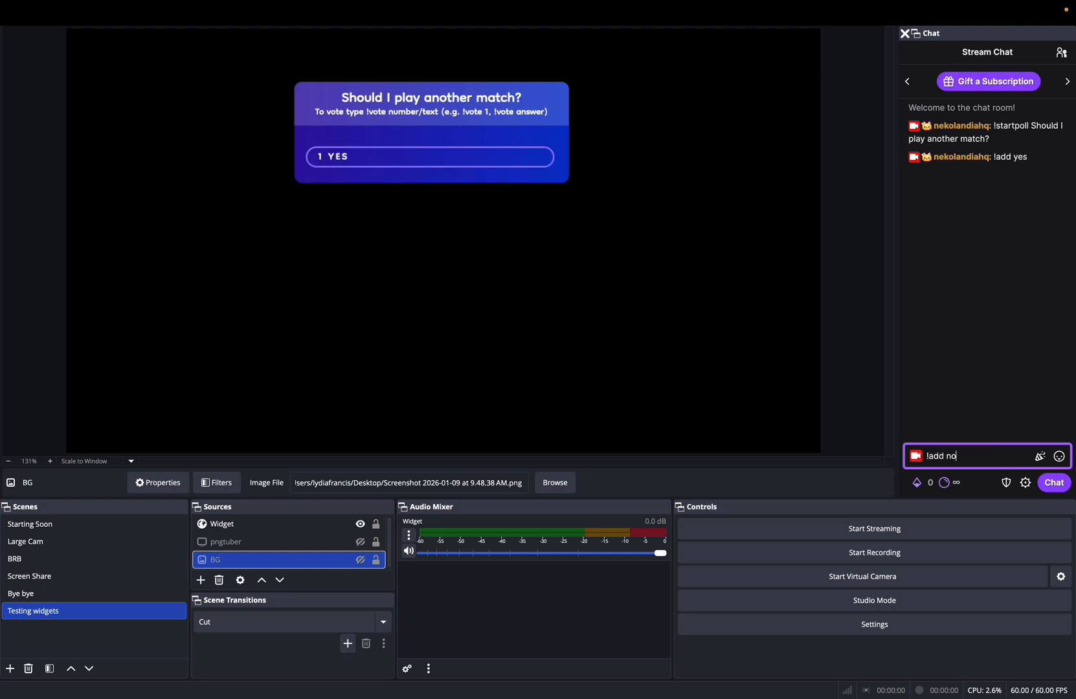
{"action": "key", "text": "Return"}
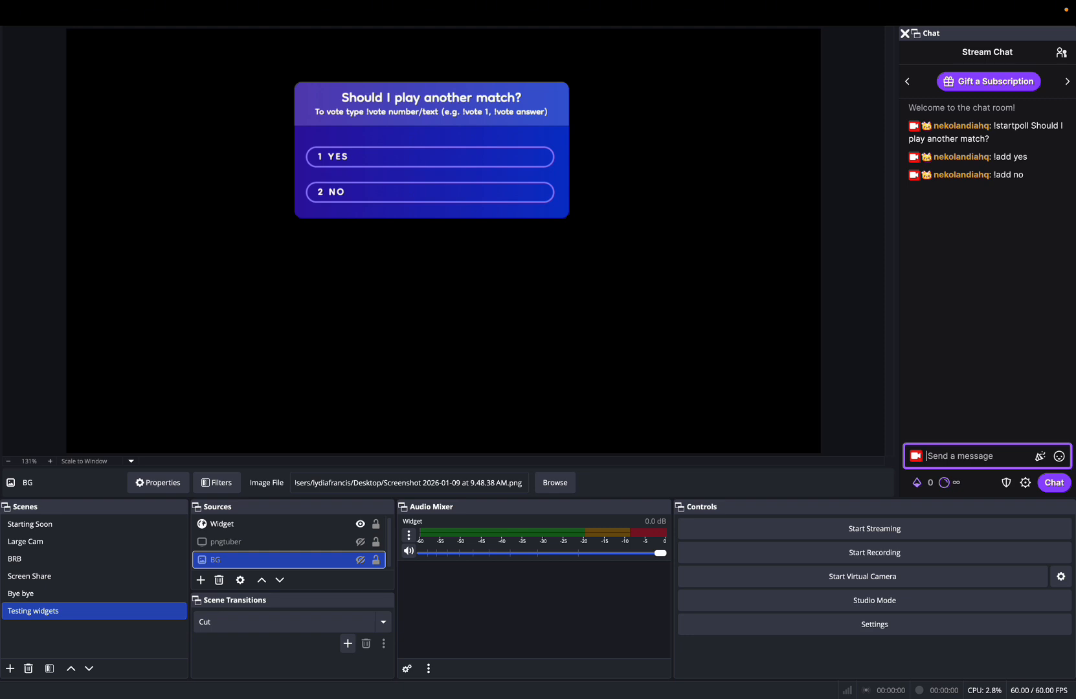
- Cast a test vote for option 1 by sending "!vote 1" in the stream chat
{"action": "type", "text": "!vote 1"}
{"action": "type", "text": "yes"}
{"action": "key", "text": "BackSpace"}
{"action": "key", "text": "BackSpace"}
{"action": "key", "text": "BackSpace"}
{"action": "type", "text": "1"}
{"action": "key", "text": "Return"}
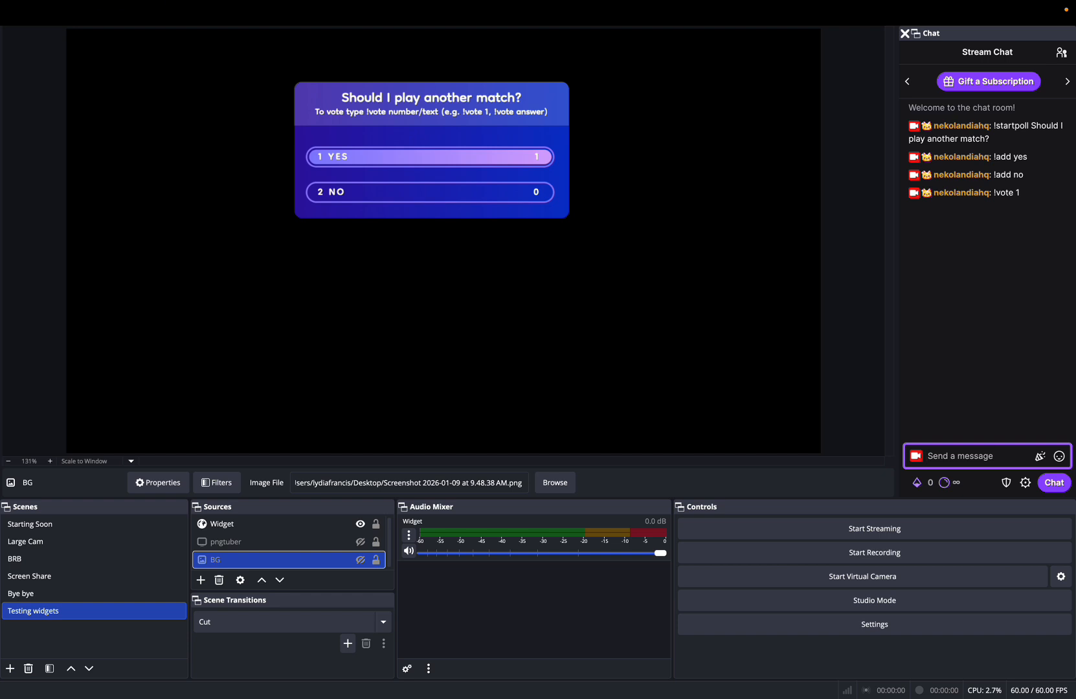
- End the running poll by sending "!endpoll" in the stream chat
{"action": "type", "text": "!endpoll"}
{"action": "key", "text": "Return"}
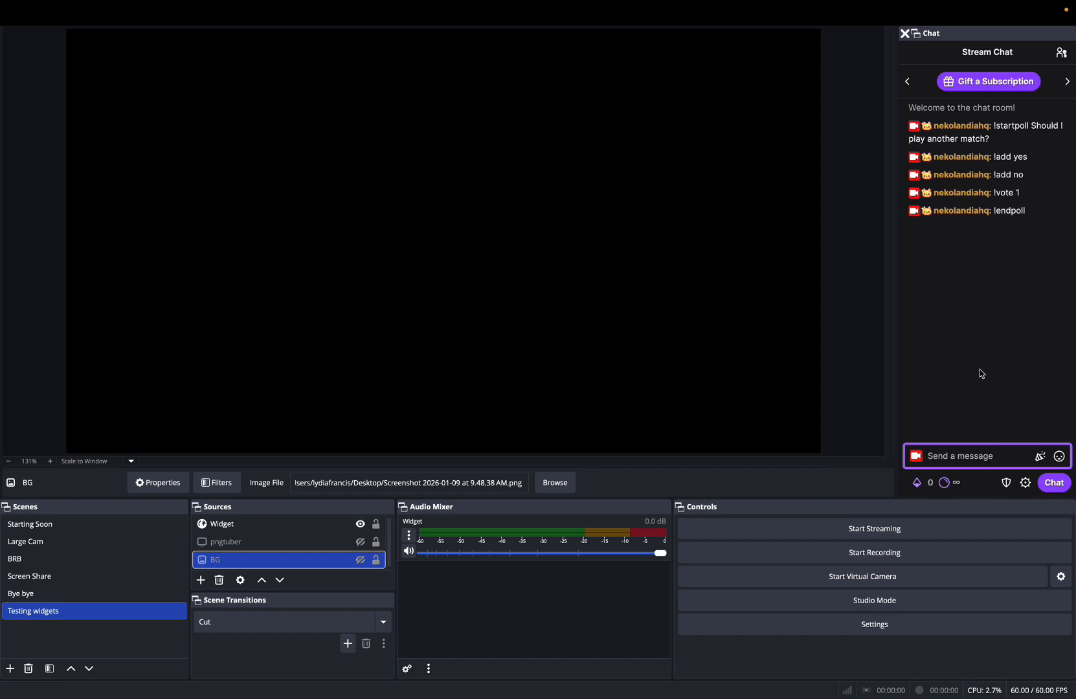
- Return to the overlay editor, open the widget settings and review the Commands & Setup fields
{"action": "key", "text": "ctrl+Right"}
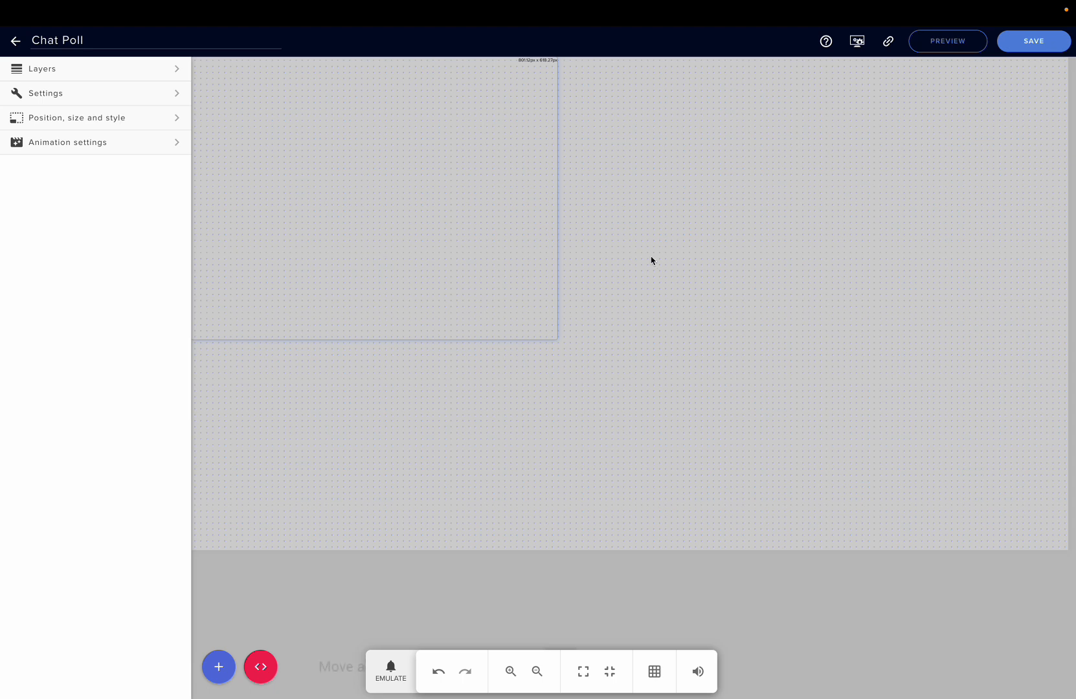
{"action": "left_click", "coordinate": [153, 99]}
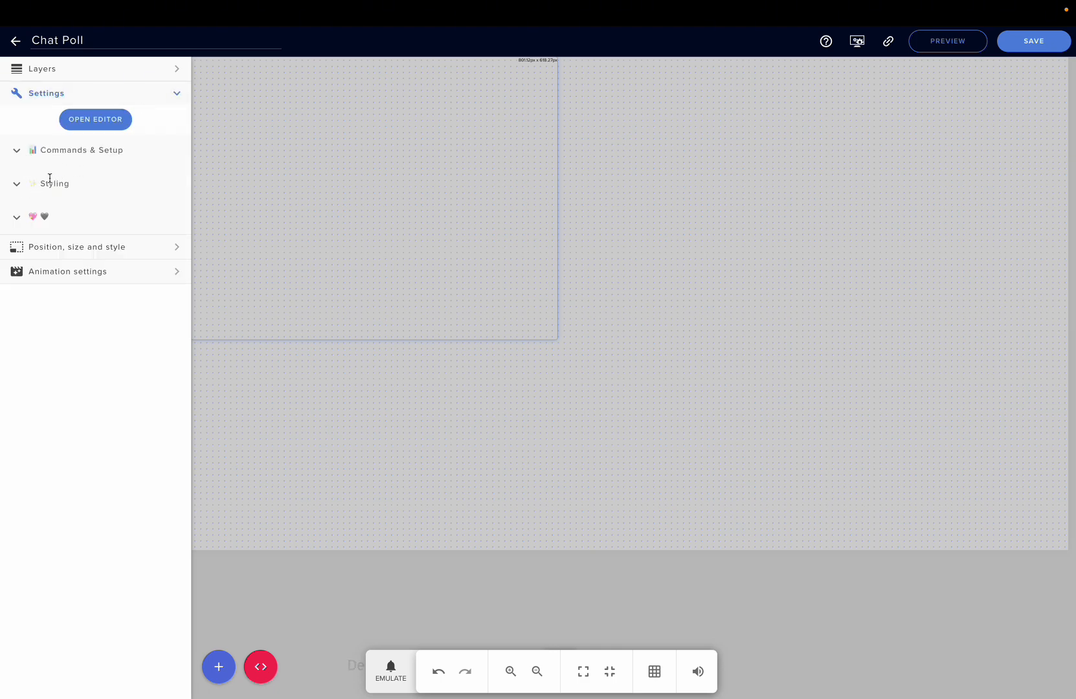
{"action": "left_click", "coordinate": [17, 153]}
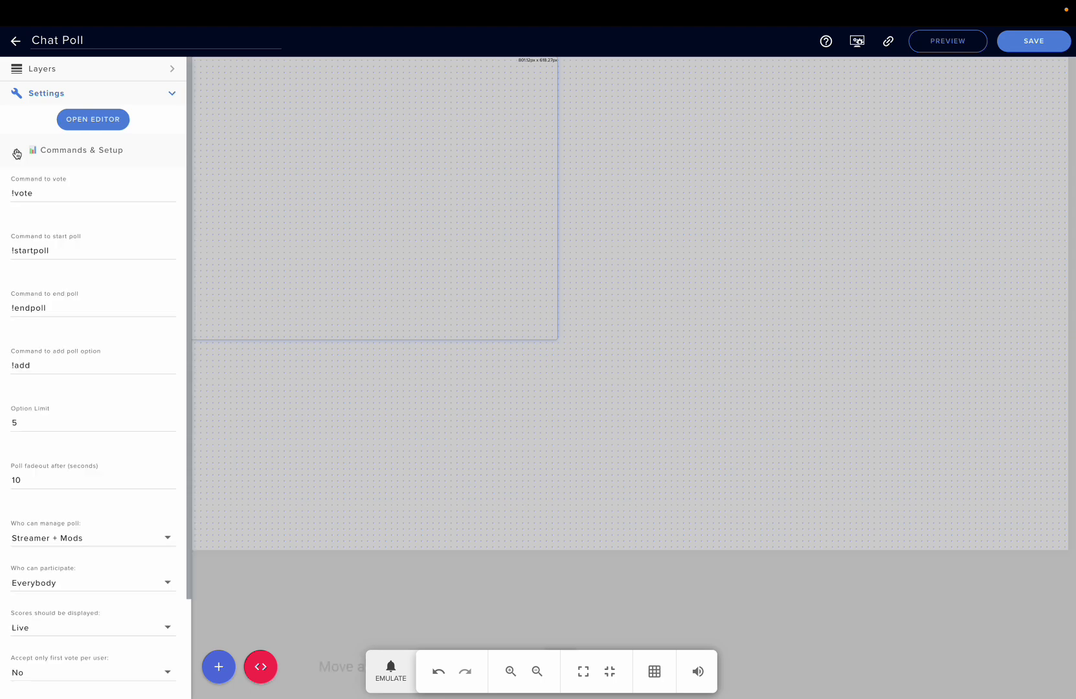
{"action": "scroll", "coordinate": [77, 227], "scroll_direction": "down", "scroll_amount": 1}
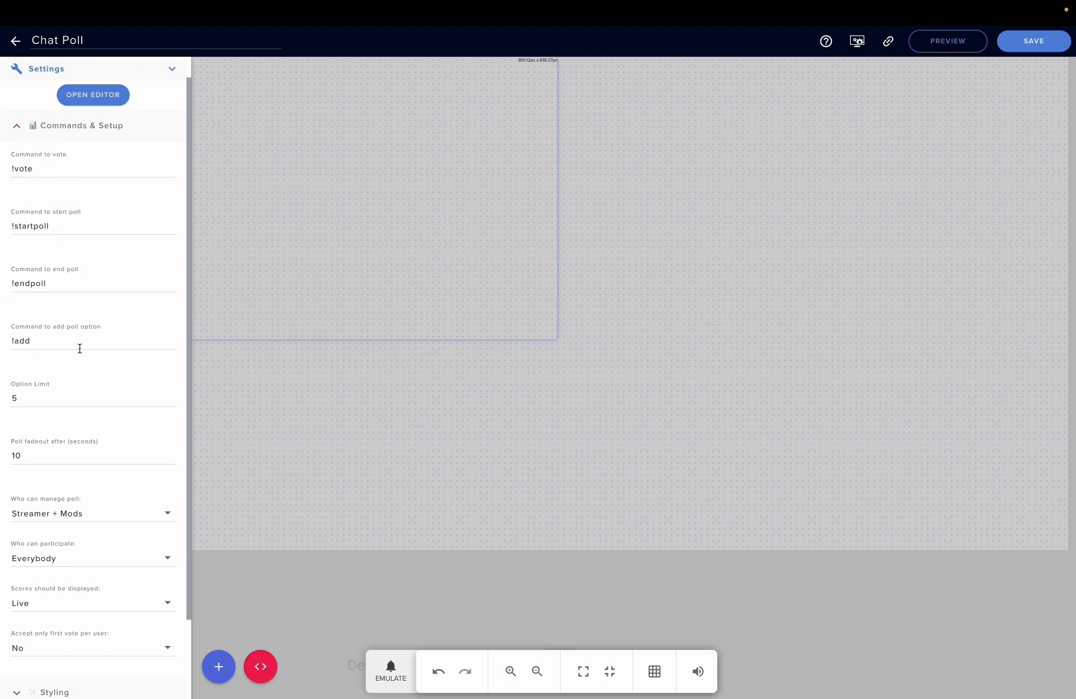
{"action": "scroll", "coordinate": [80, 350], "scroll_direction": "down", "scroll_amount": 1}
{"action": "scroll", "coordinate": [48, 372], "scroll_direction": "down", "scroll_amount": 2}
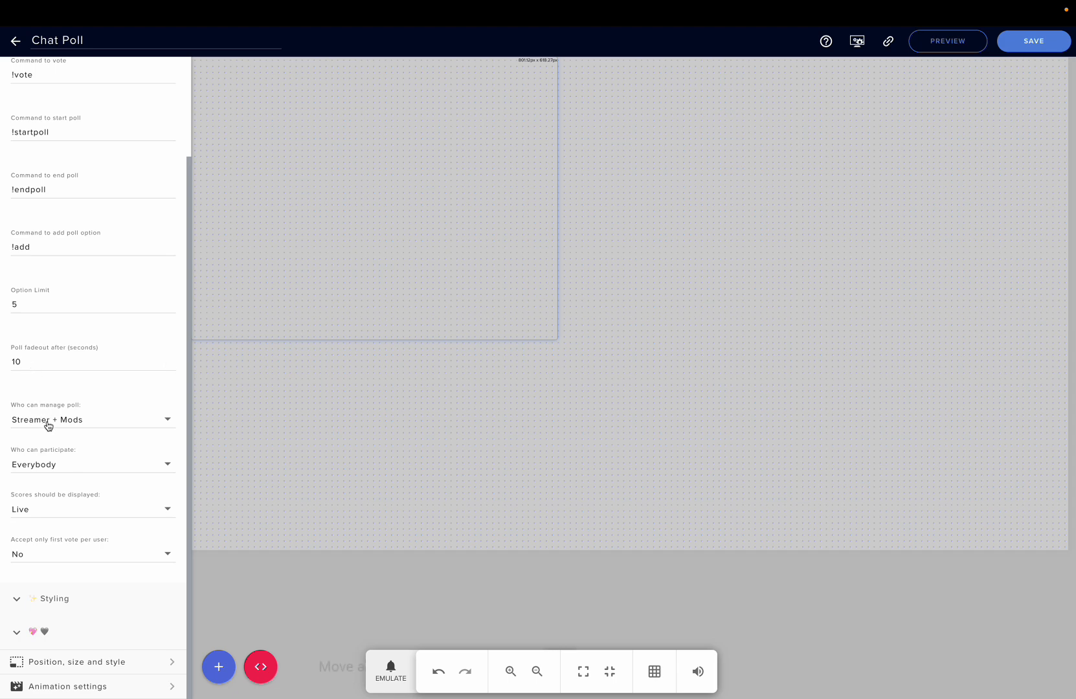
- Examine the choices for who can manage the poll, who can participate and when scores are displayed
{"action": "left_click", "coordinate": [47, 423]}
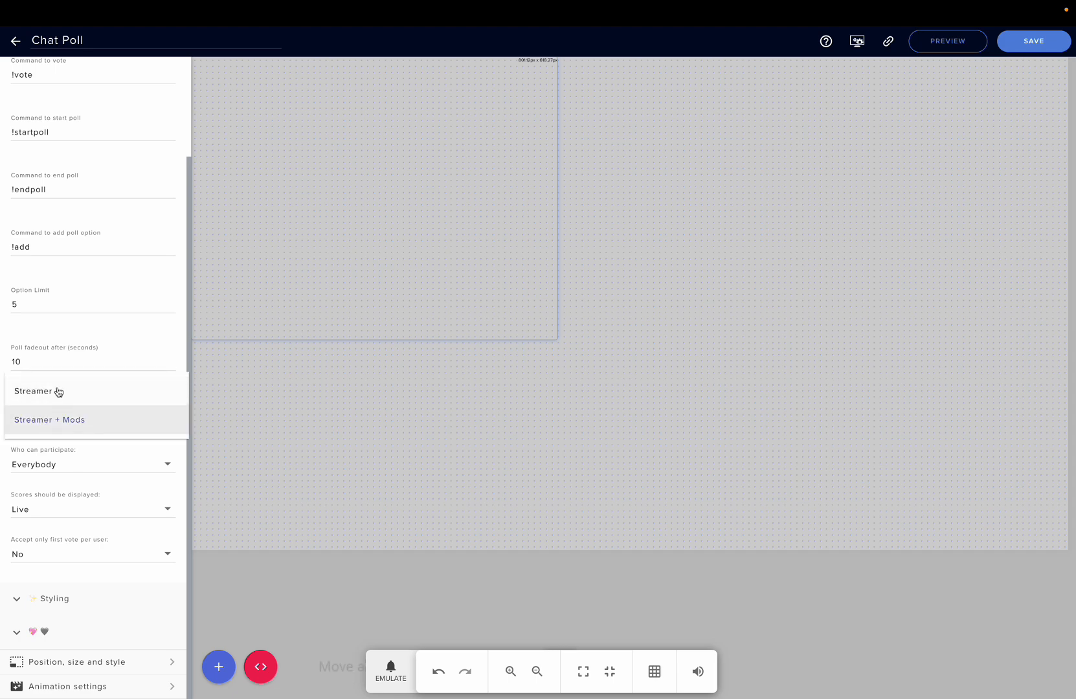
{"action": "left_click", "coordinate": [72, 342]}
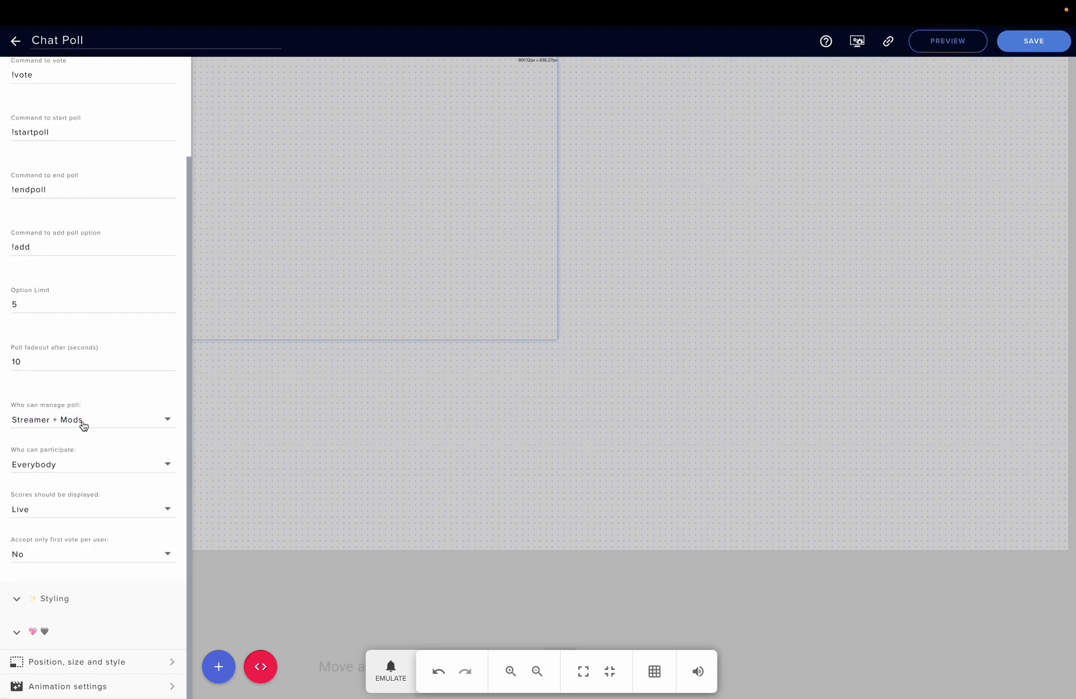
{"action": "left_click", "coordinate": [79, 469]}
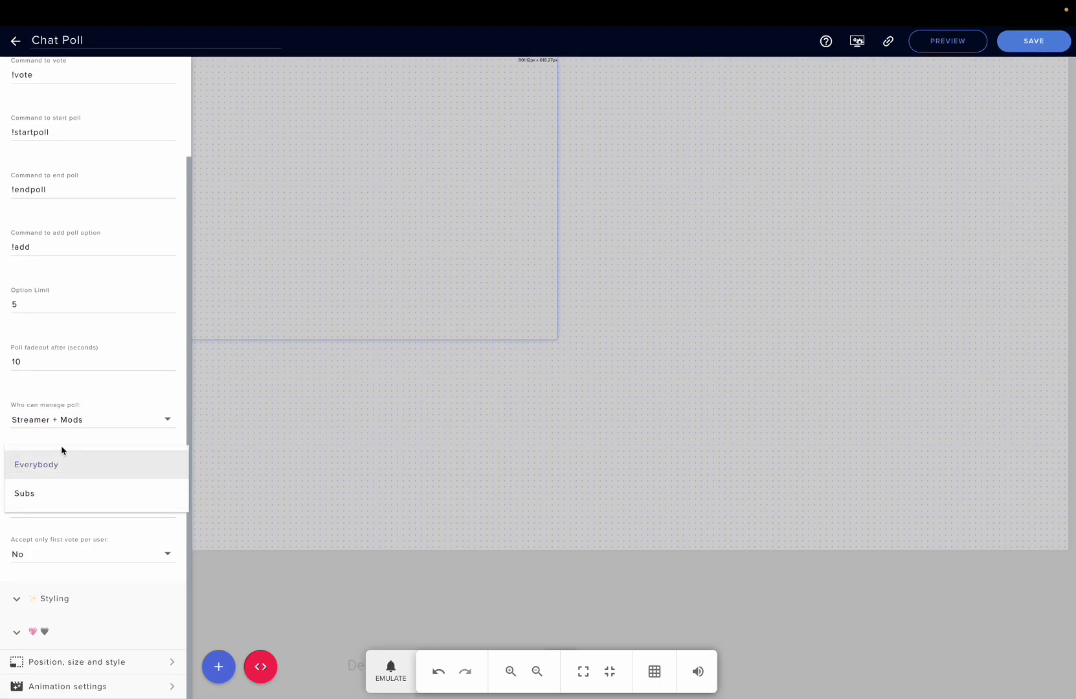
{"action": "left_click", "coordinate": [63, 395]}
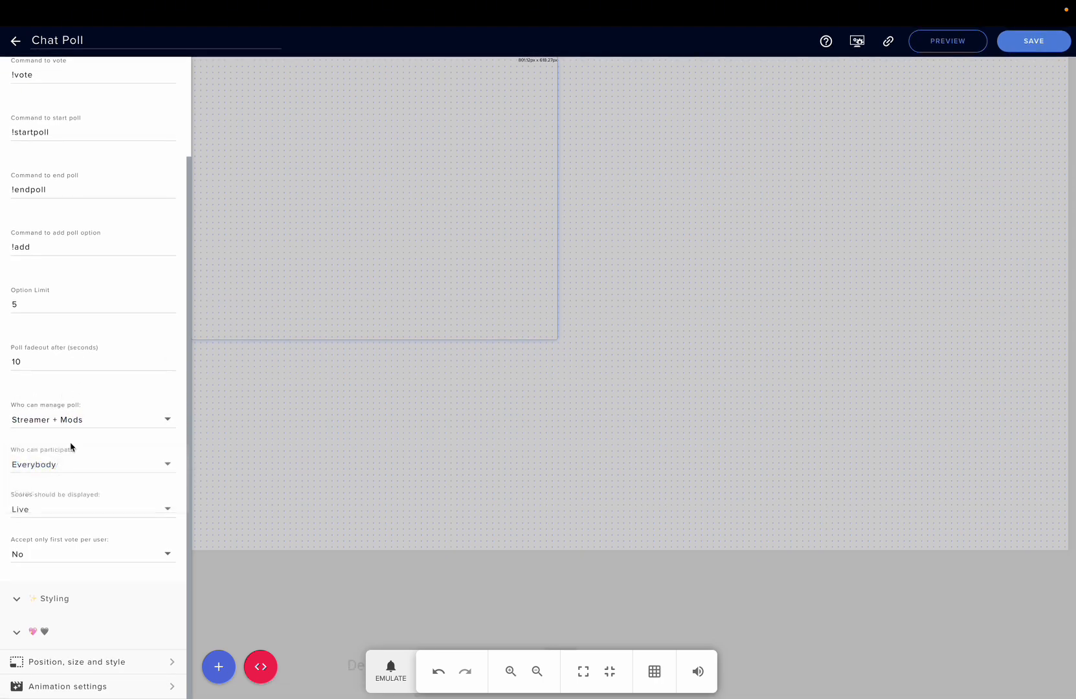
{"action": "left_click", "coordinate": [41, 516]}
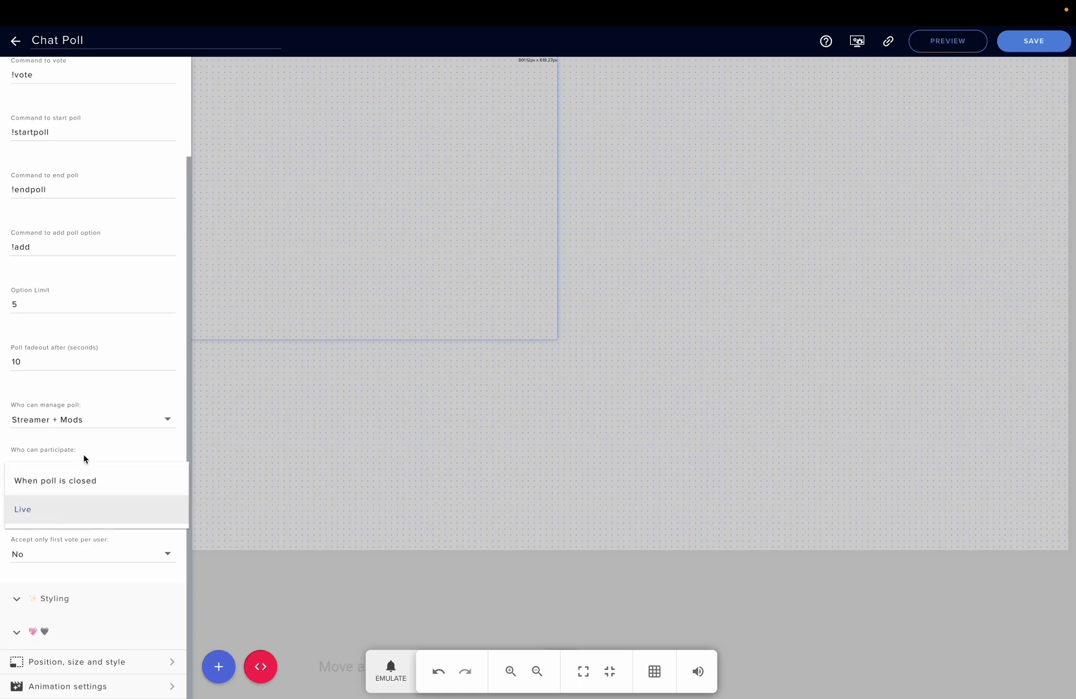
{"action": "left_click", "coordinate": [99, 380]}
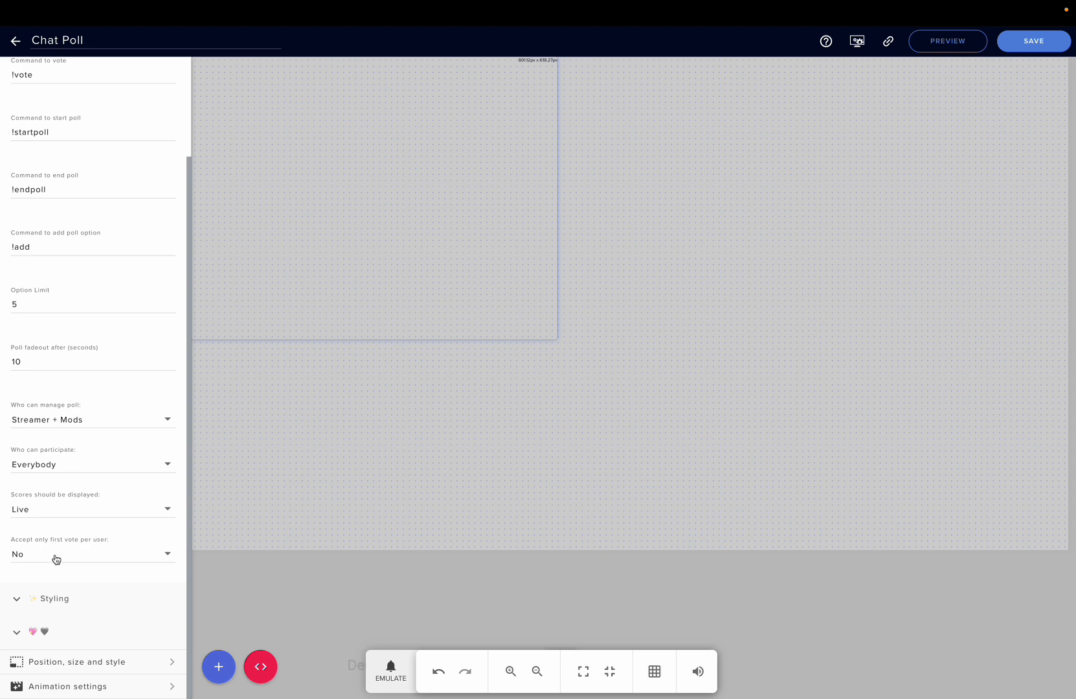
- Collapse Commands & Setup, expand the Styling section and examine the question text alignment choices
{"action": "scroll", "coordinate": [57, 560], "scroll_direction": "up", "scroll_amount": 3}
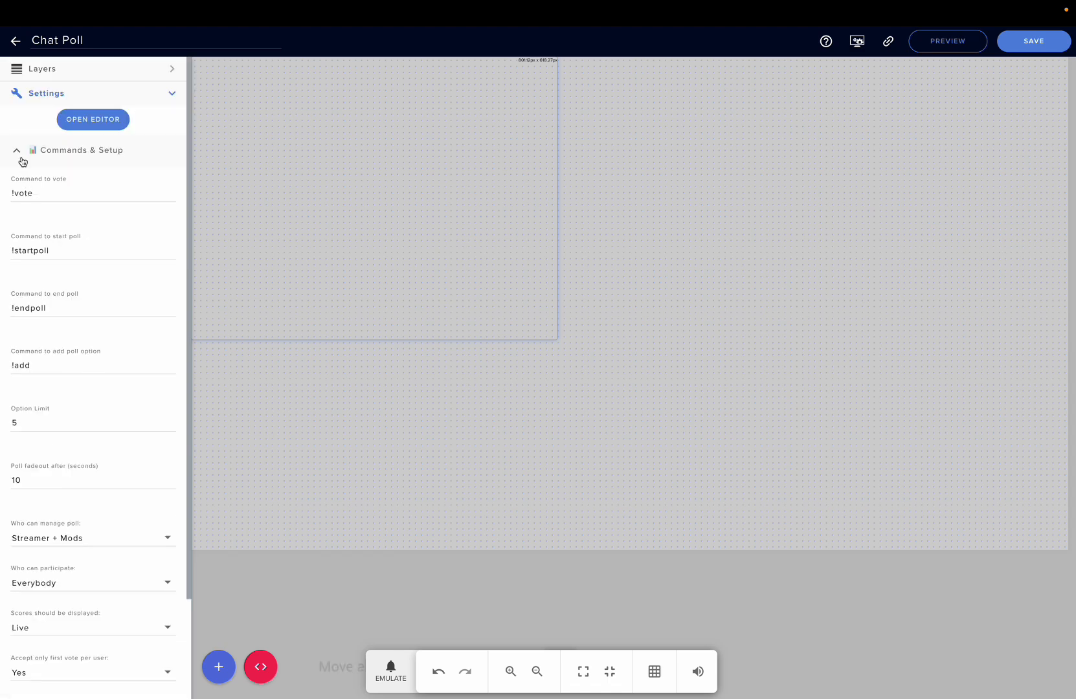
{"action": "left_click", "coordinate": [18, 153]}
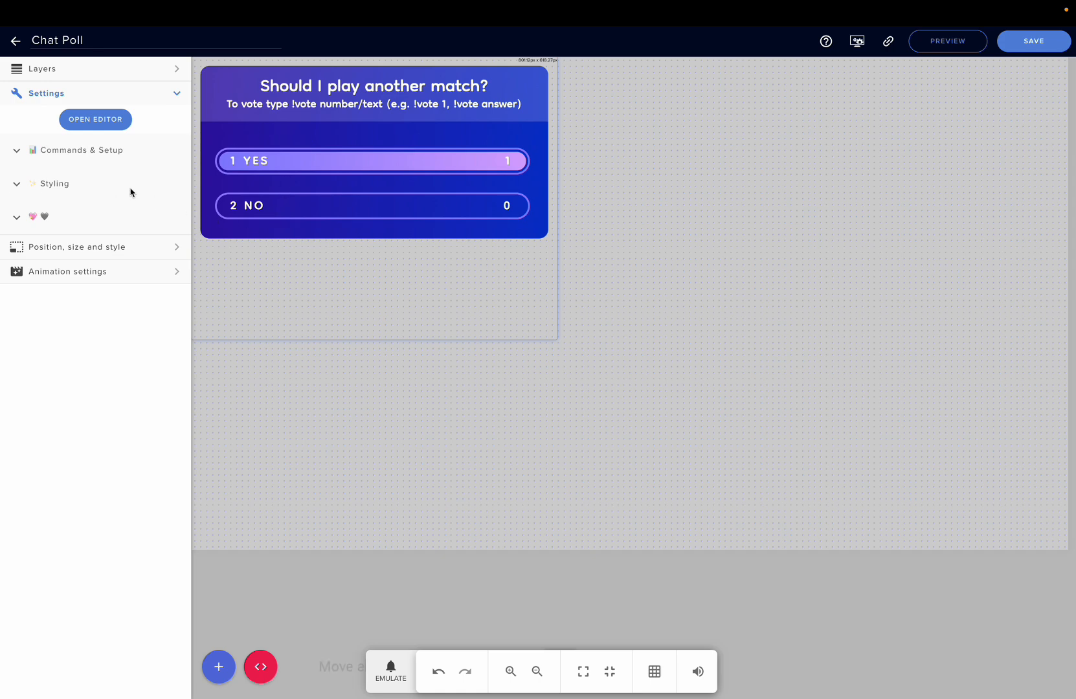
{"action": "left_click", "coordinate": [16, 188]}
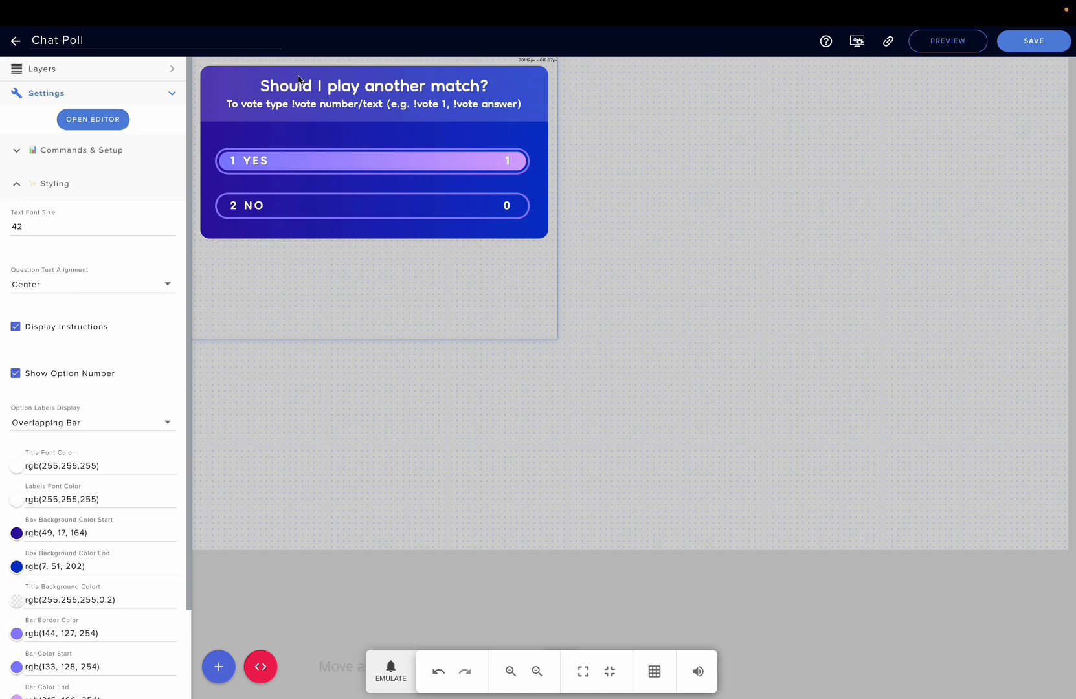
{"action": "scroll", "coordinate": [29, 314], "scroll_direction": "down", "scroll_amount": 1}
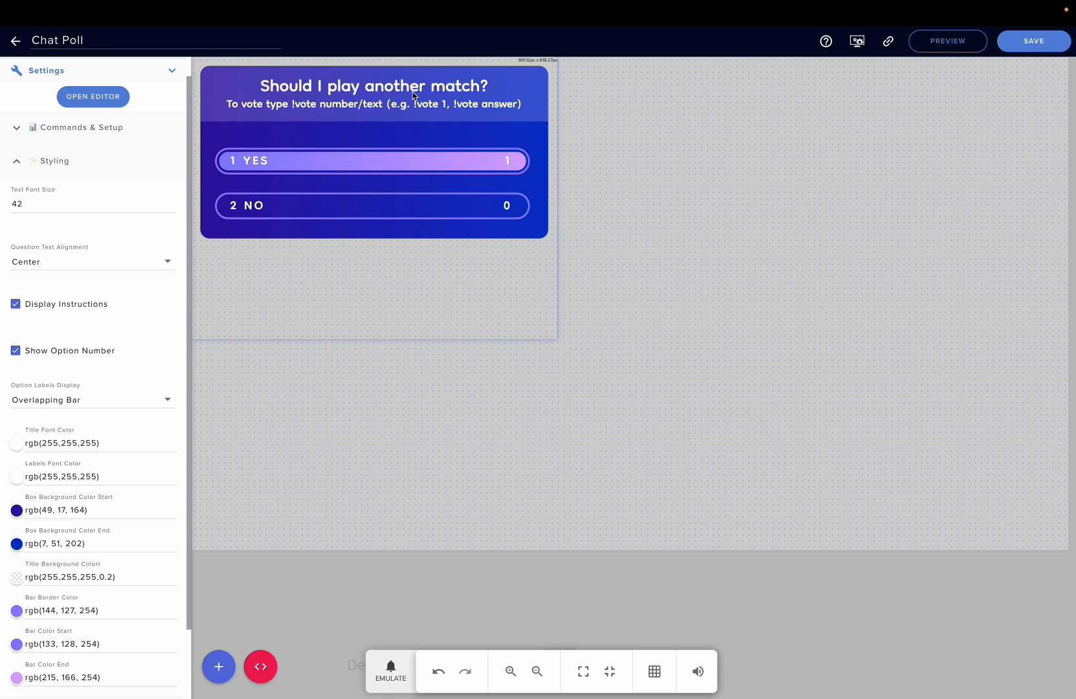
{"action": "left_click", "coordinate": [72, 272]}
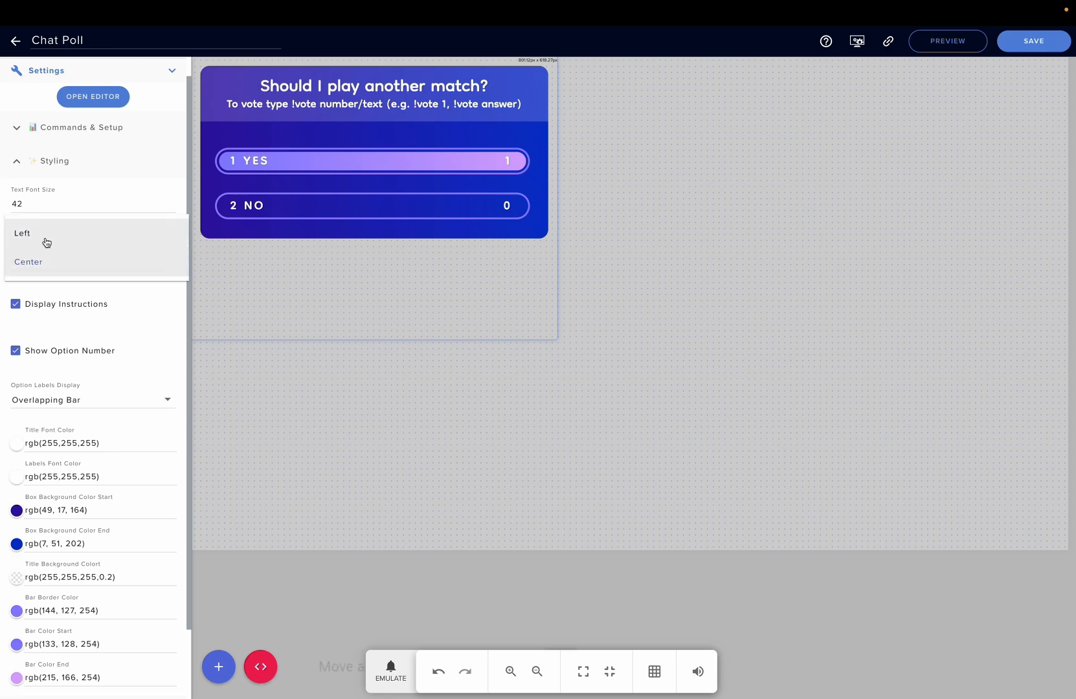
{"action": "left_click", "coordinate": [84, 295]}
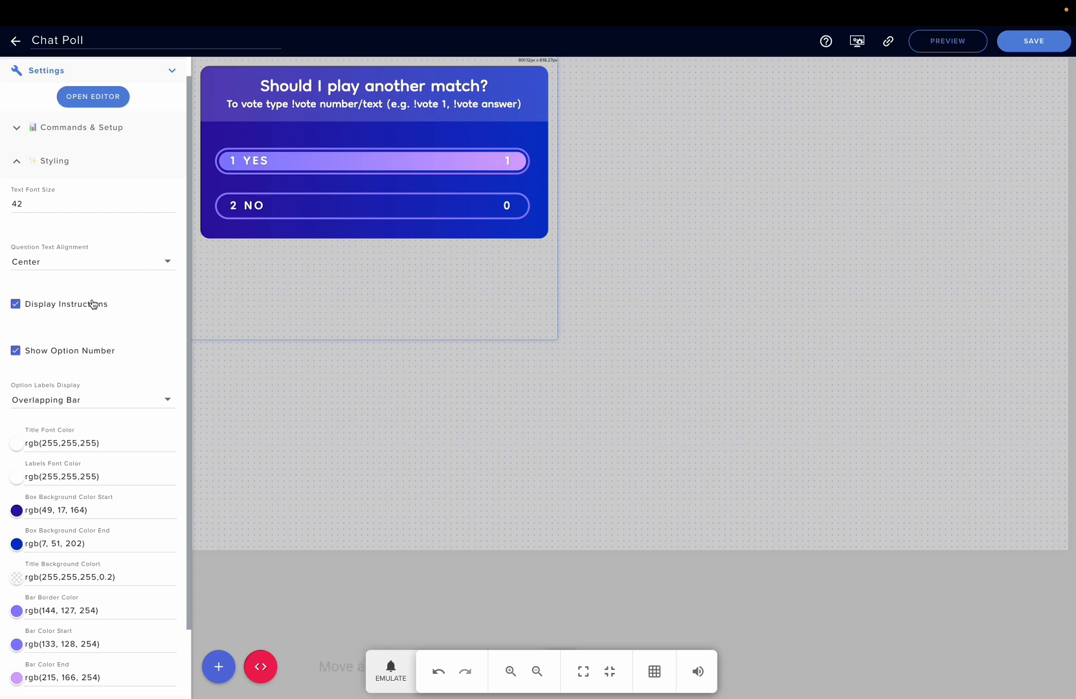
- Examine the Option Labels Display choices in the Styling section
{"action": "scroll", "coordinate": [92, 381], "scroll_direction": "down", "scroll_amount": 1}
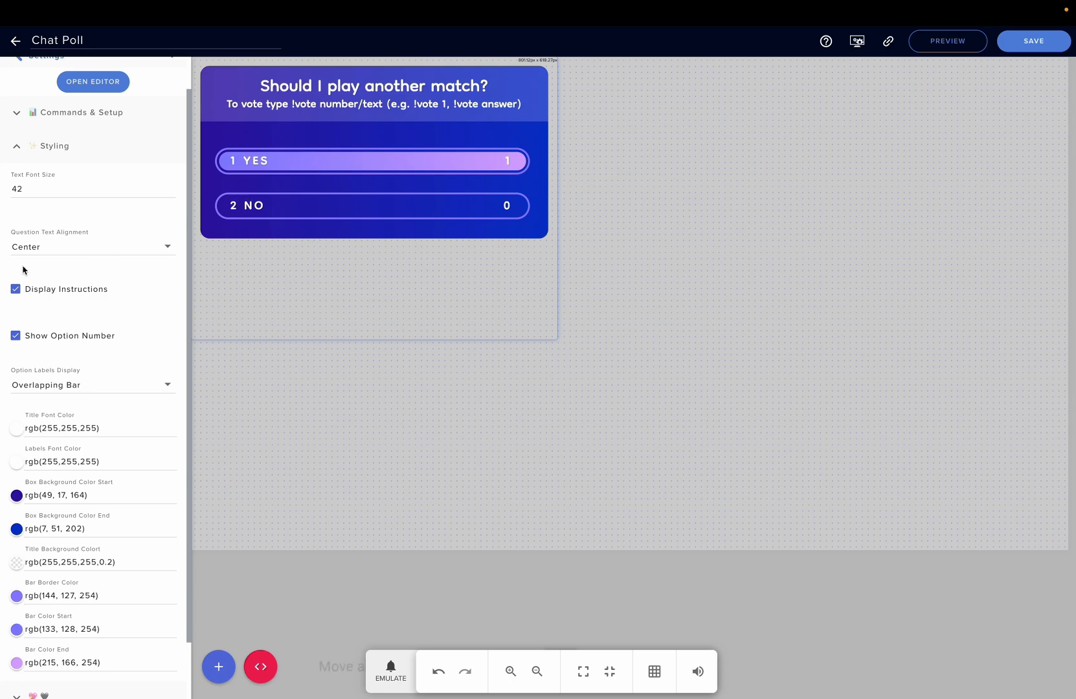
{"action": "scroll", "coordinate": [55, 353], "scroll_direction": "down", "scroll_amount": 1}
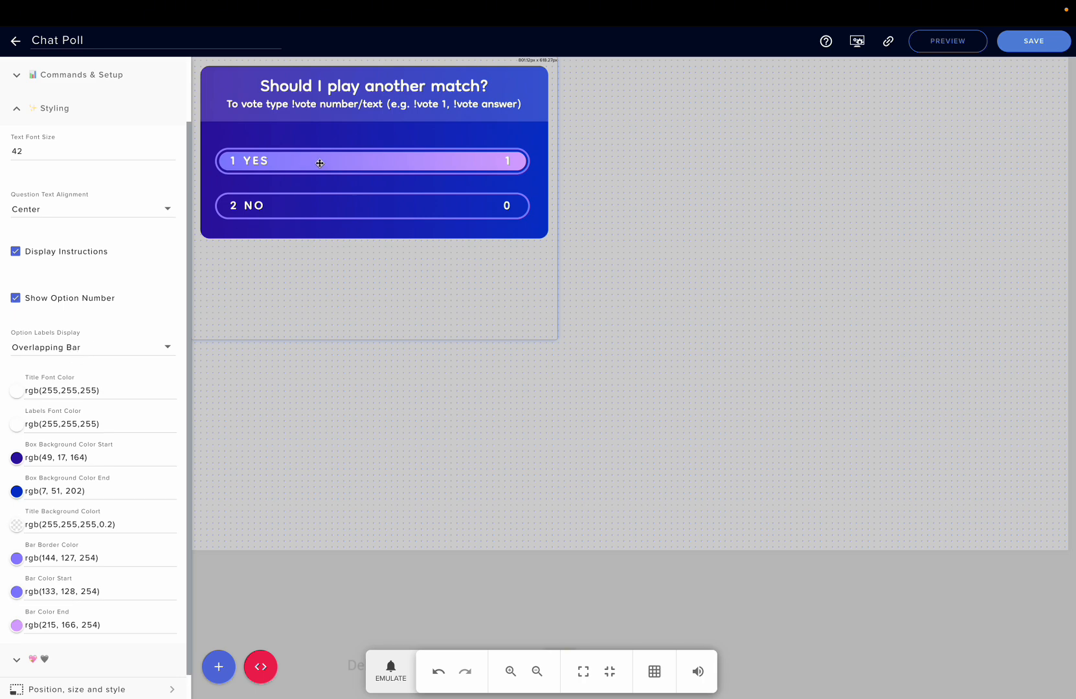
{"action": "left_click", "coordinate": [142, 354]}
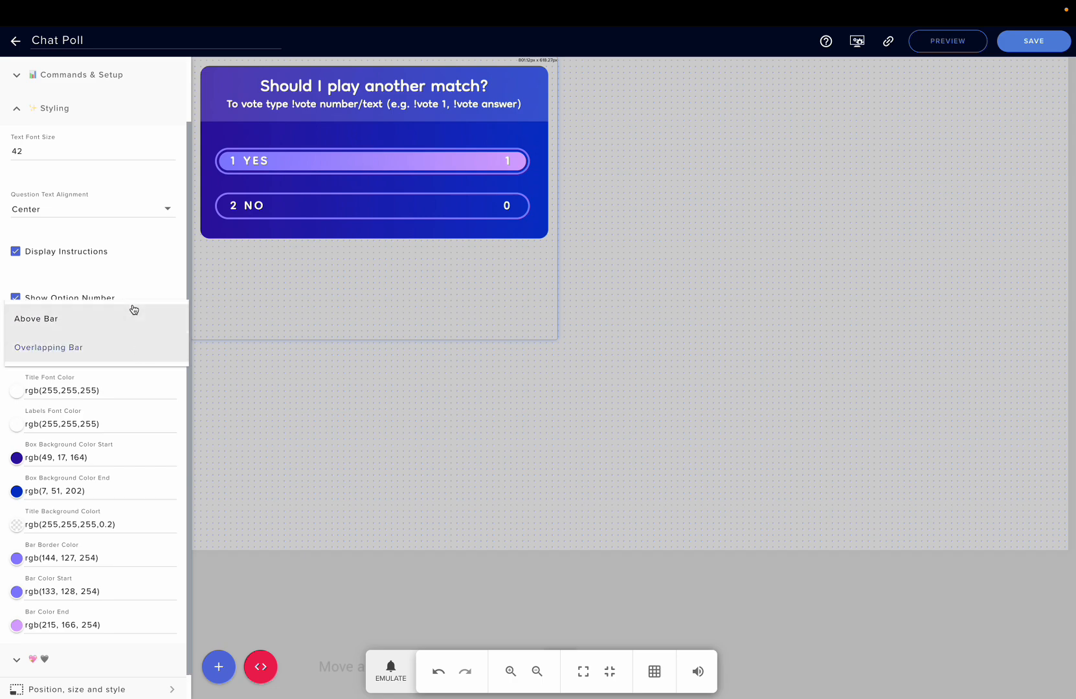
{"action": "left_click", "coordinate": [124, 272]}
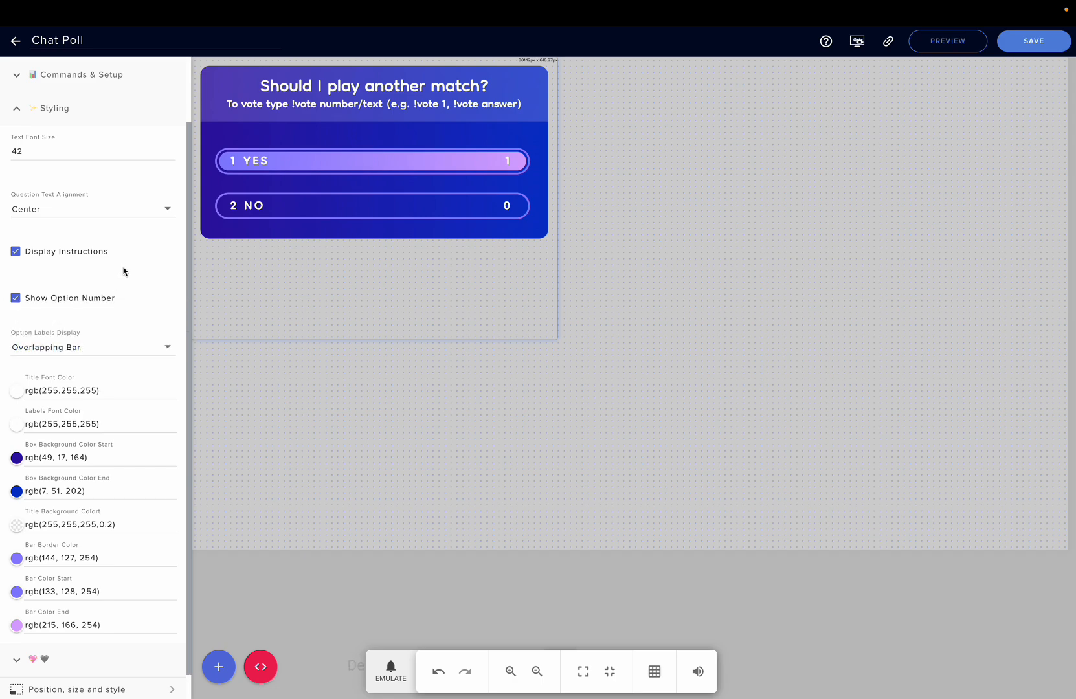
- Enlarge the widget's frame on the canvas outward from its lower-right corner
{"action": "scroll", "coordinate": [117, 353], "scroll_direction": "down", "scroll_amount": 1}
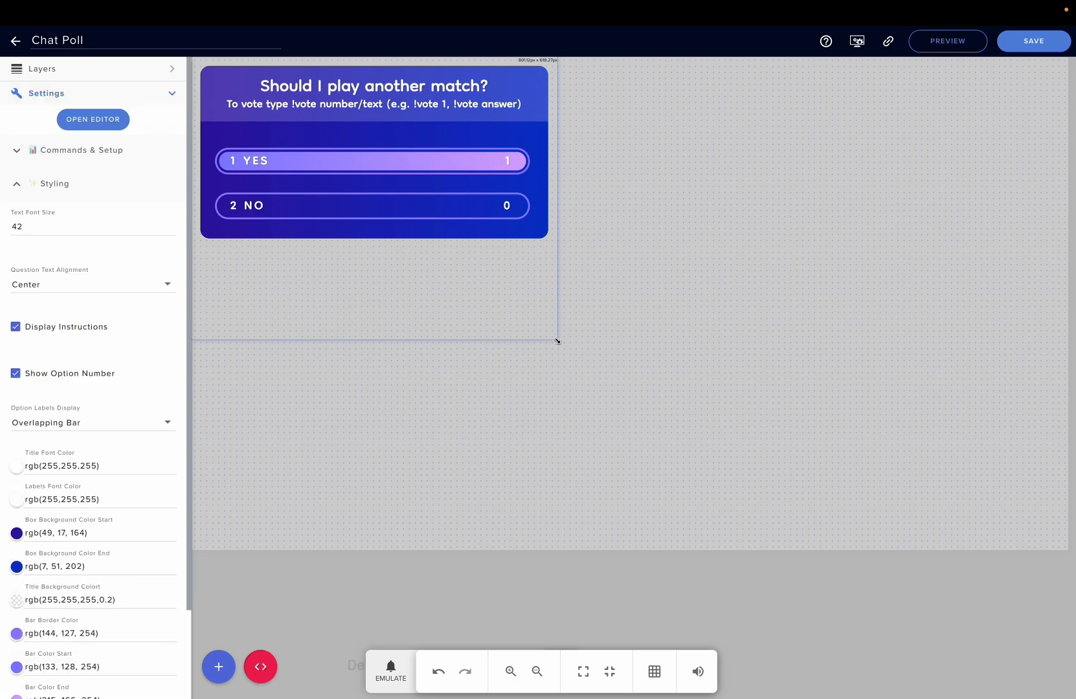
{"action": "left_click_drag", "start_coordinate": [558, 341], "coordinate": [759, 468]}
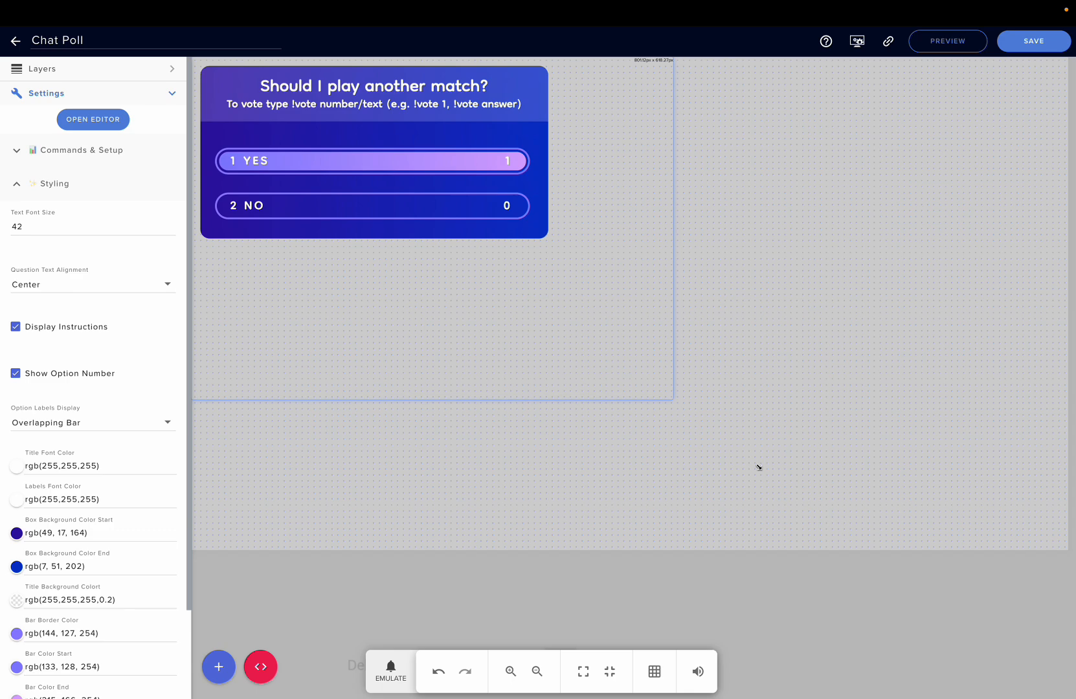